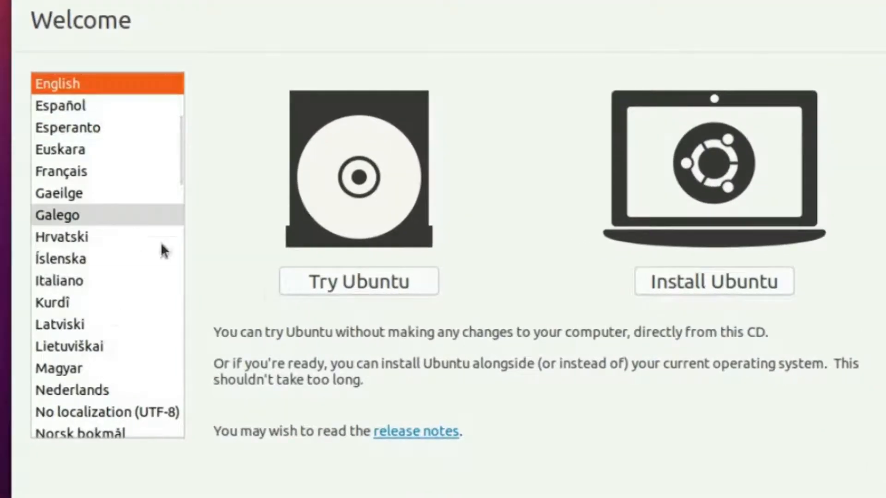
Step: Start the Ubuntu installation and pick the Swedish keyboard layout
click(690, 286)
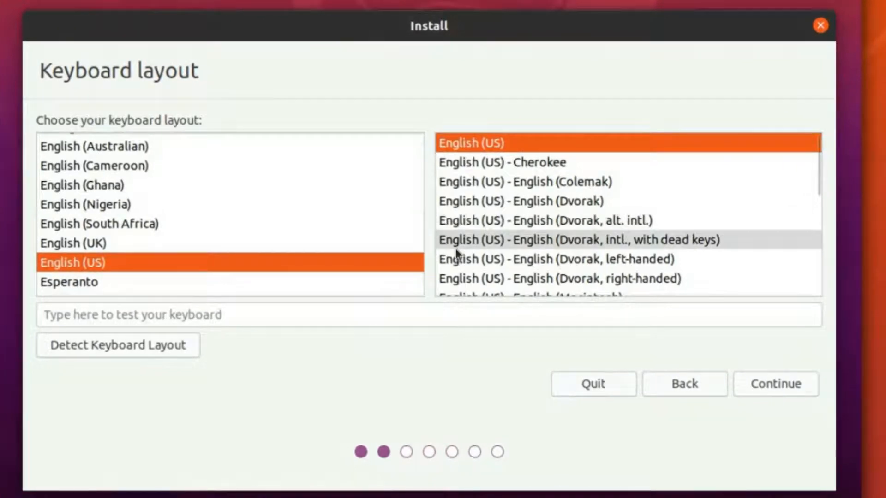
scroll(259, 229, down, 20)
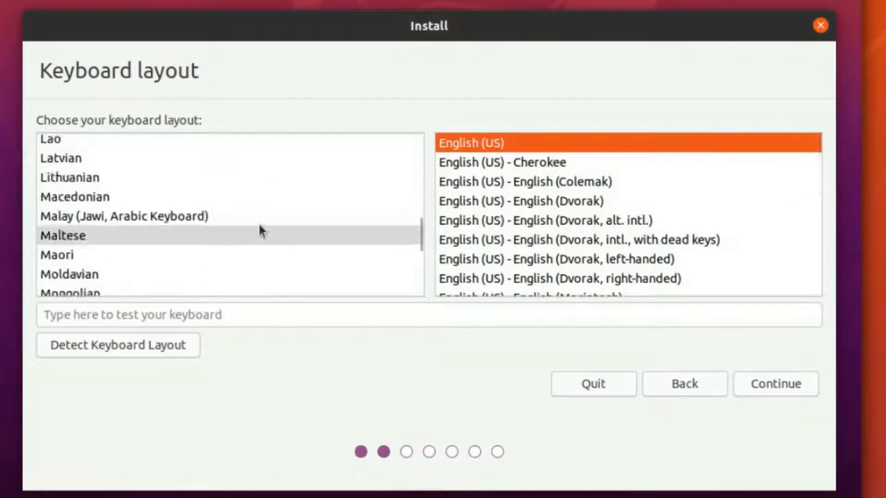
scroll(260, 227, down, 4)
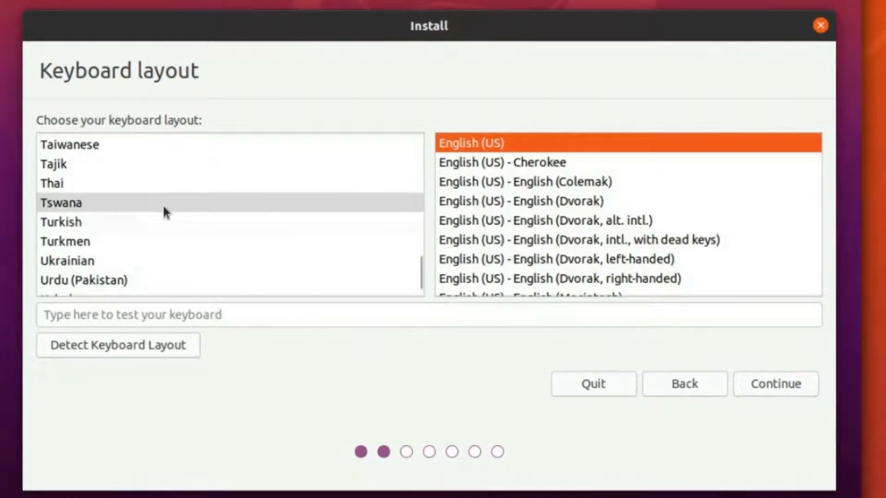
scroll(162, 204, up, 3)
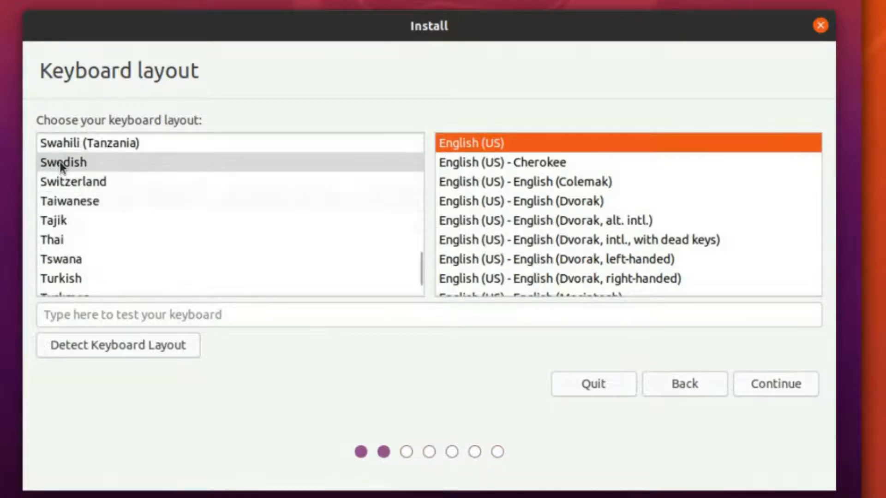
click(60, 161)
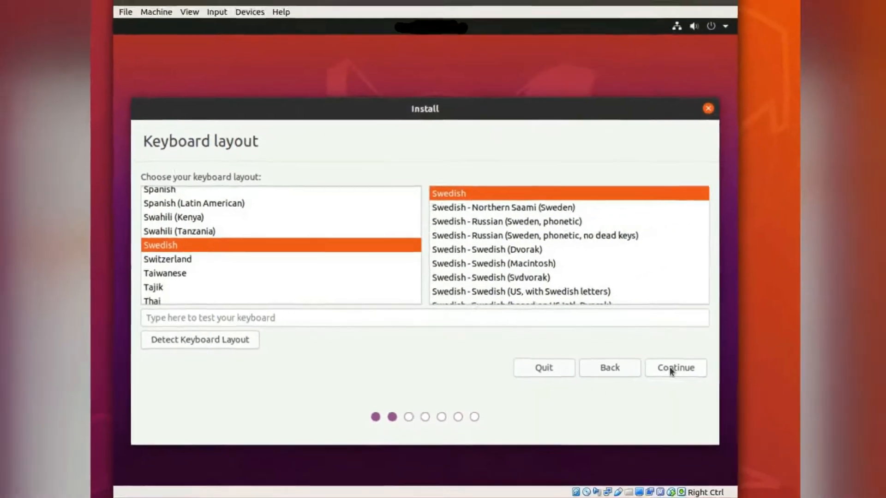
click(731, 378)
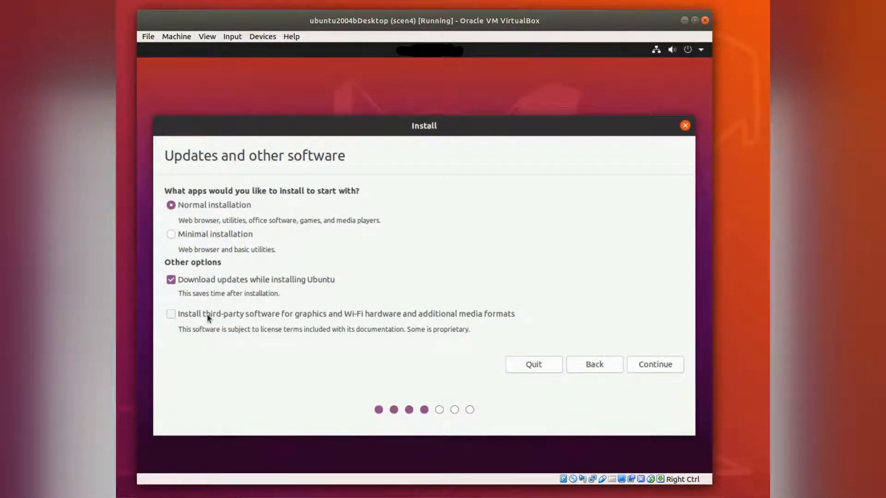
Step: Accept Normal installation with updates downloaded during install, third-party software off
click(641, 365)
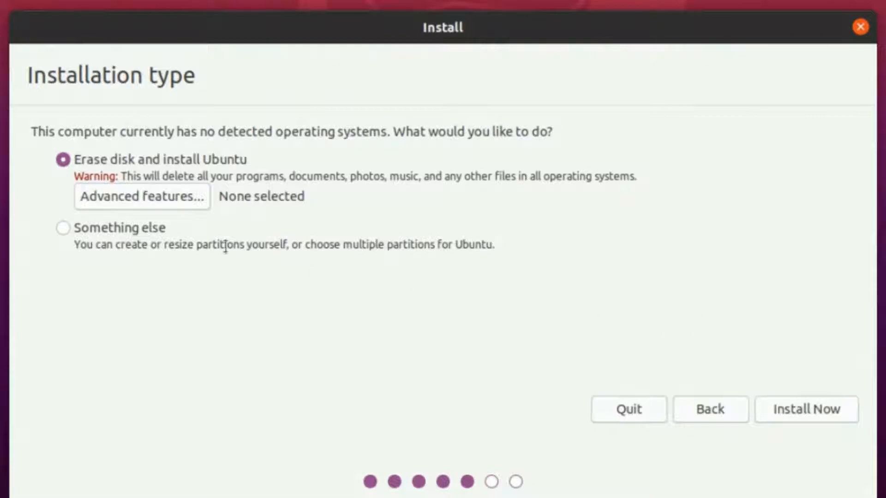
Step: Keep Erase disk and install Ubuntu with no advanced features and start the install
click(138, 199)
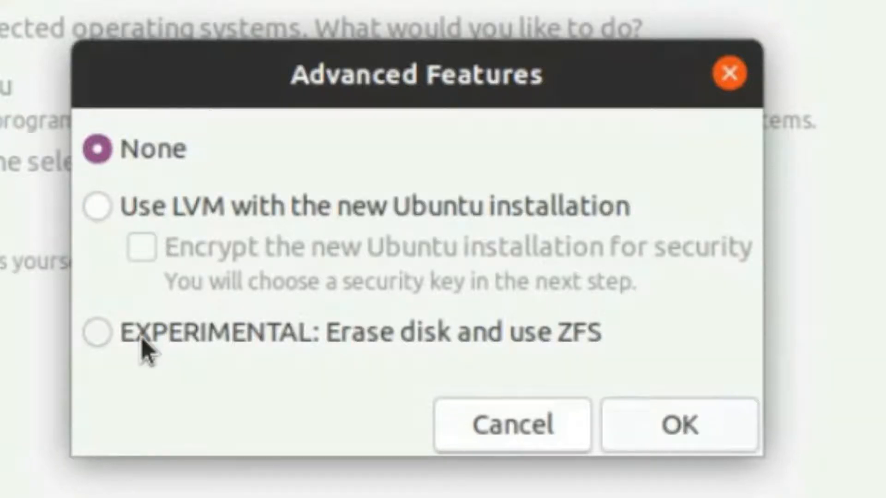
click(508, 428)
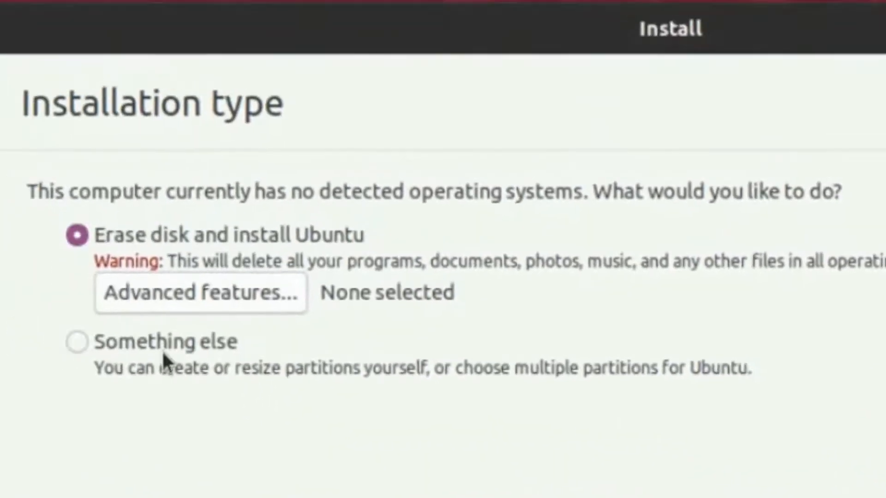
click(164, 349)
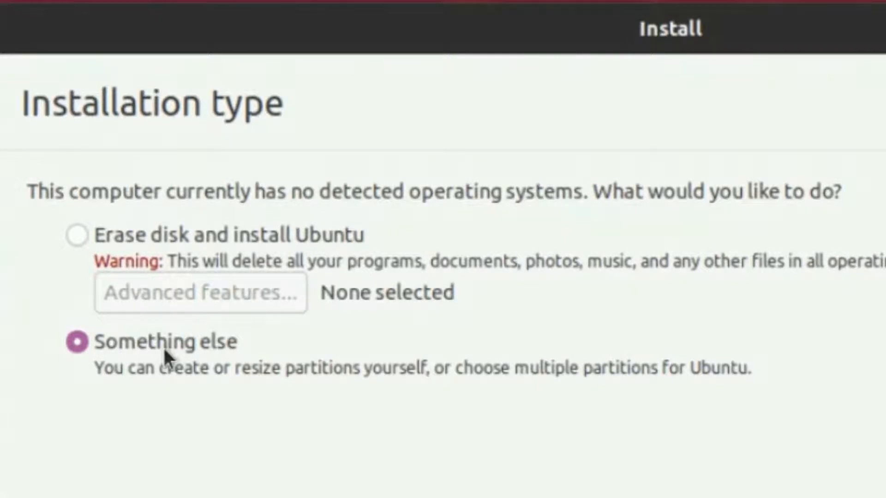
click(166, 241)
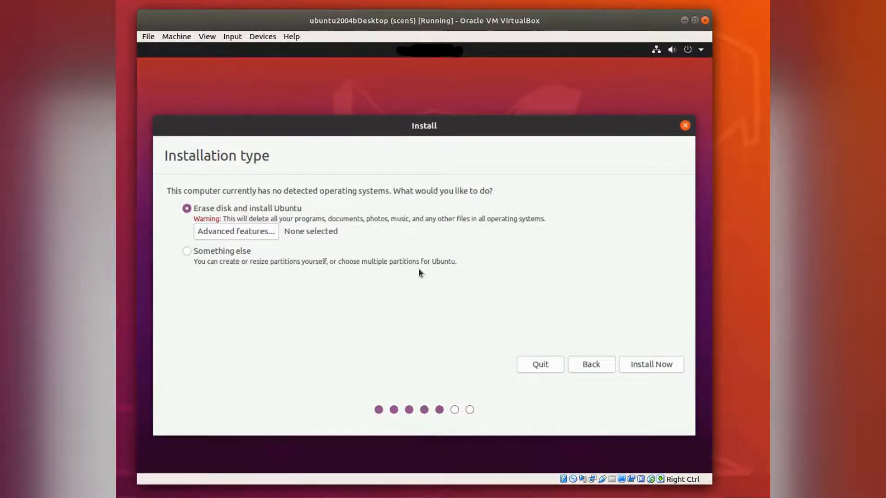
click(669, 365)
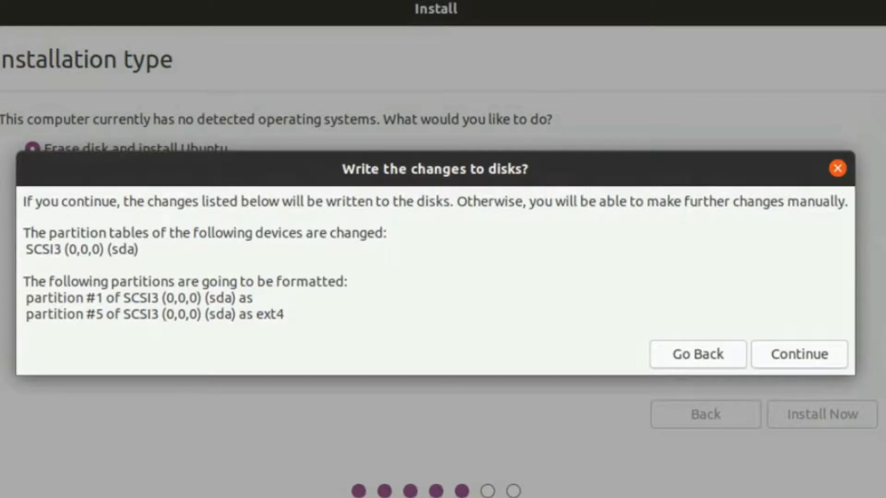
Step: Confirm writing the partition changes to sda
click(819, 353)
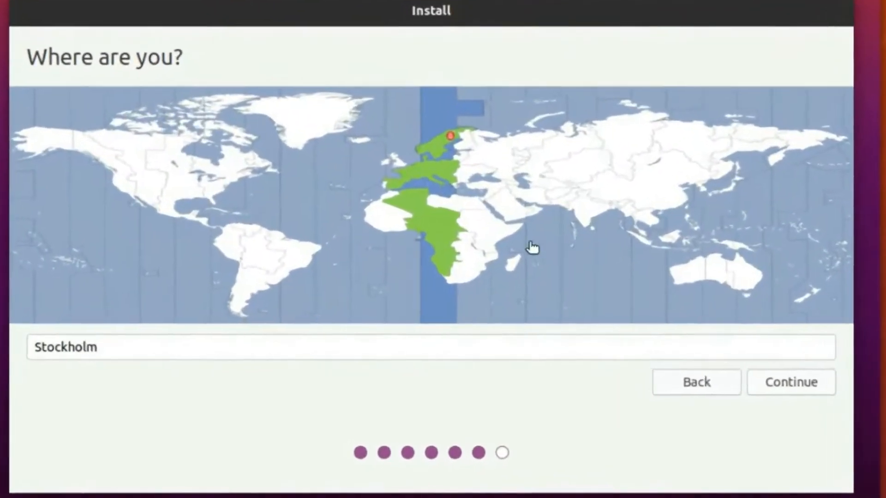
Step: Set the location to Stockholm on the time zone map and proceed
click(186, 187)
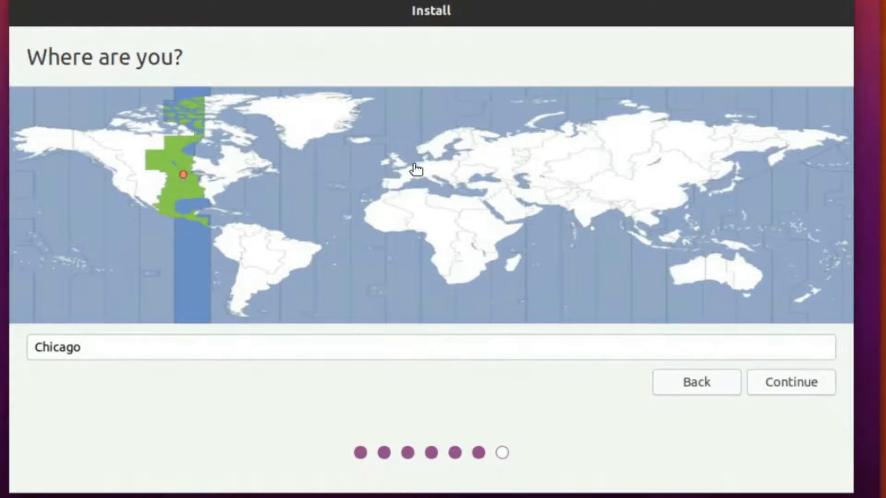
click(446, 154)
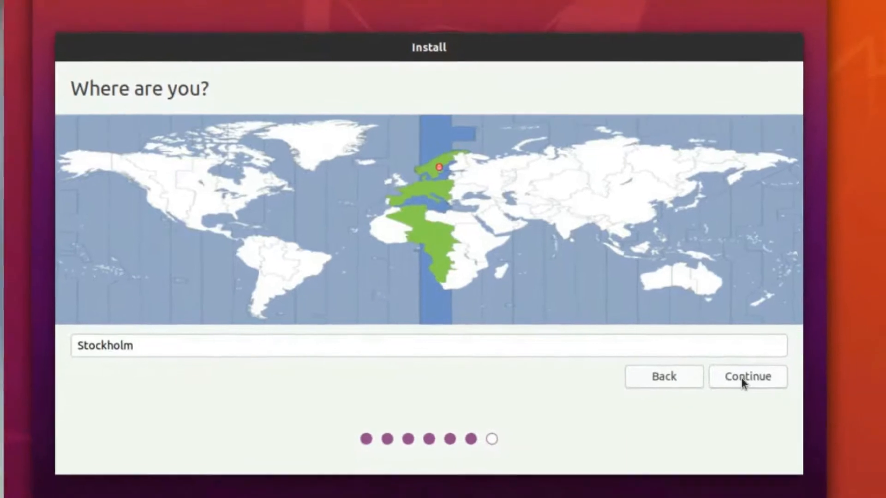
click(787, 383)
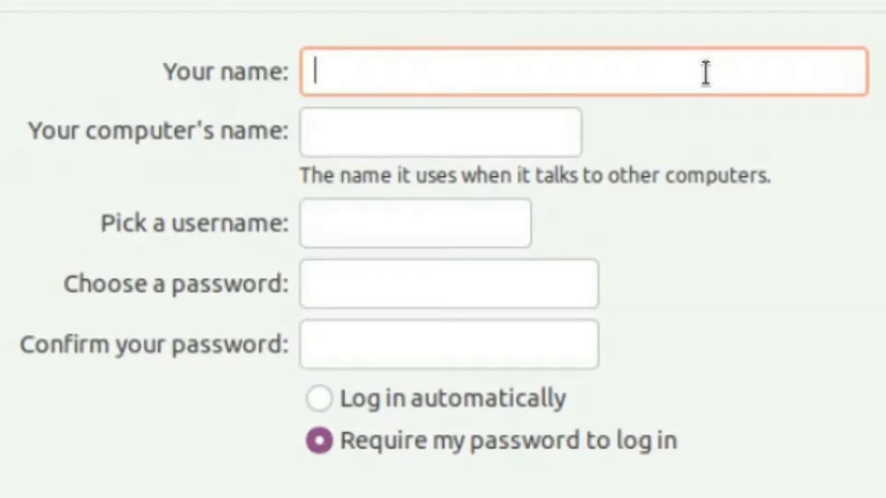
Step: Enter the user's name and change the computer name to myvm
text(A)
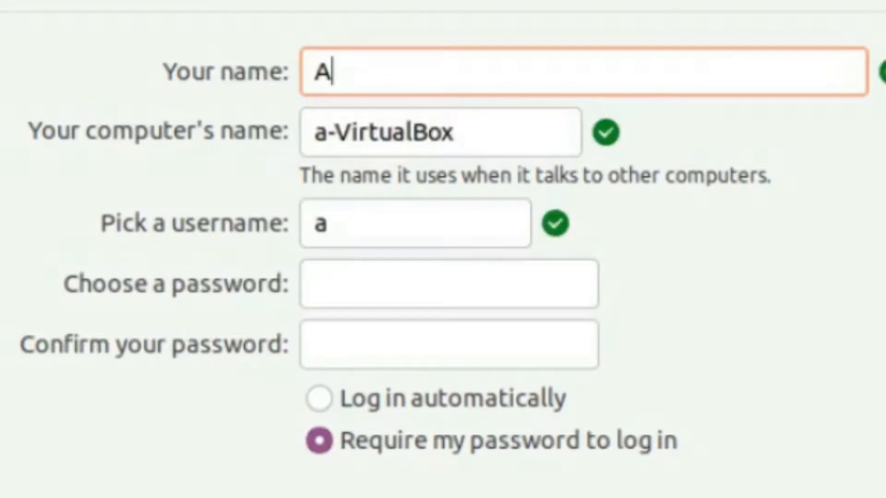
text(ndrew)
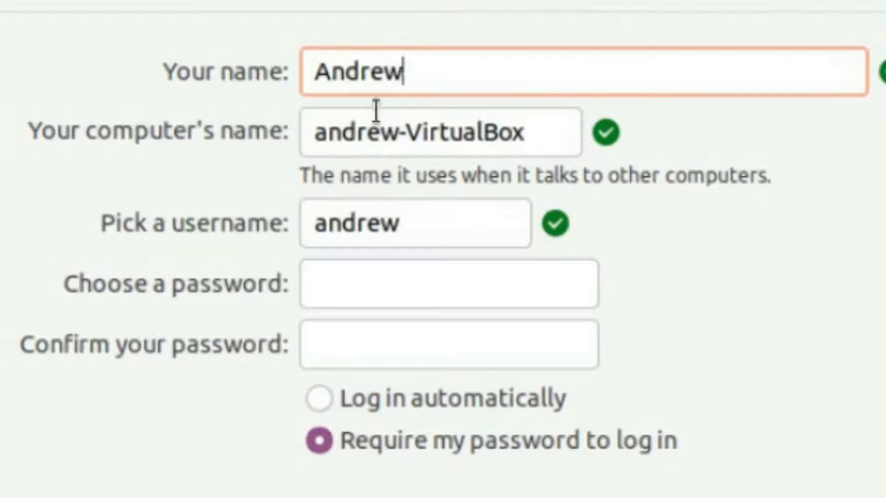
drag(537, 125, 273, 133)
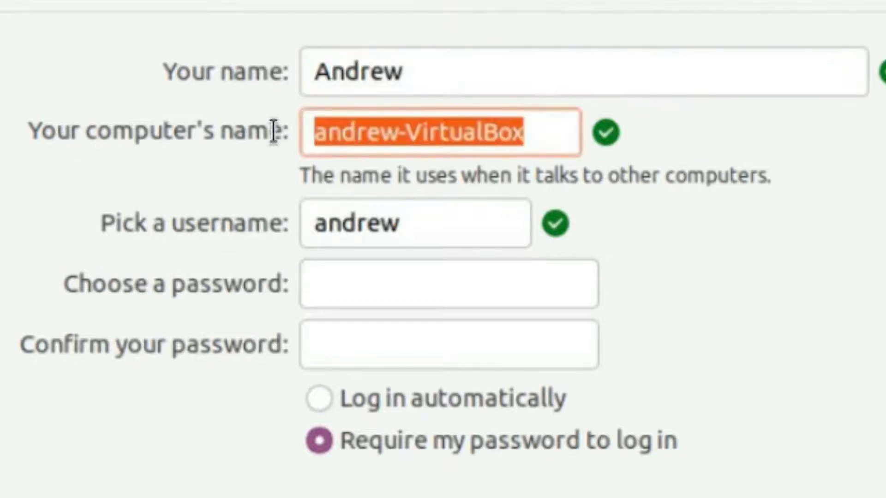
text(m)
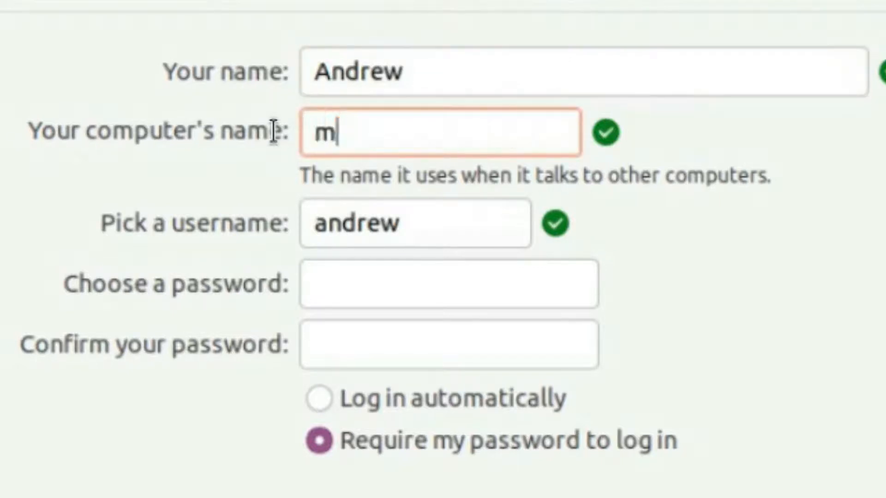
text(yvm)
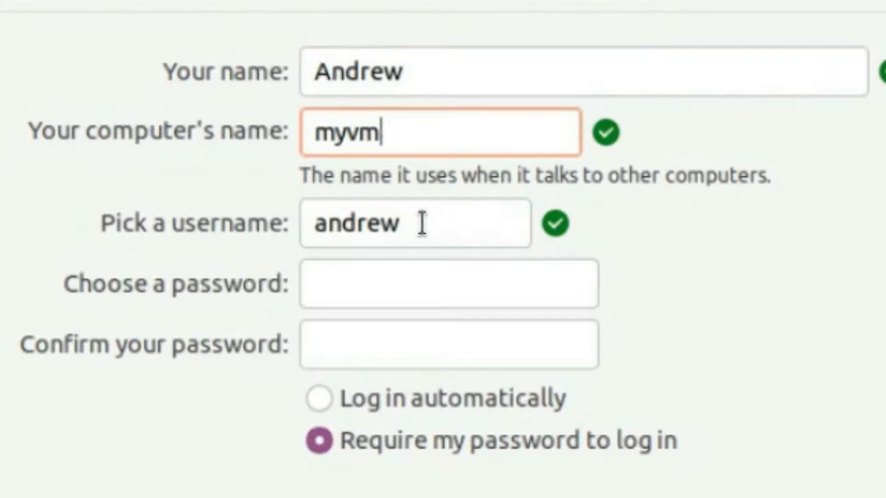
Step: Enter and confirm the account password, then continue the installation
click(417, 292)
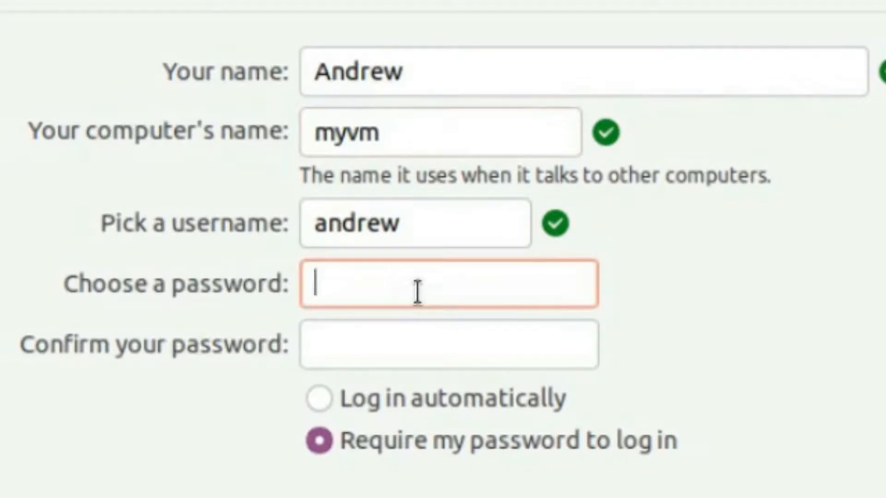
text(pass)
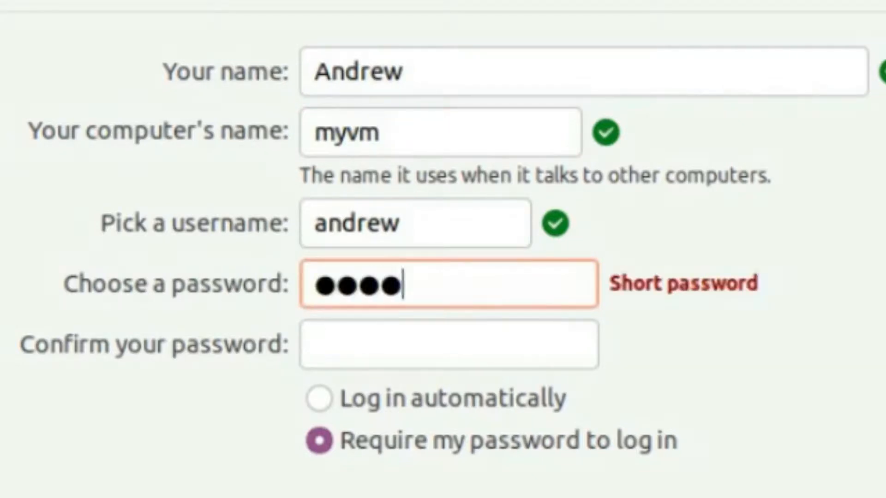
text(word)
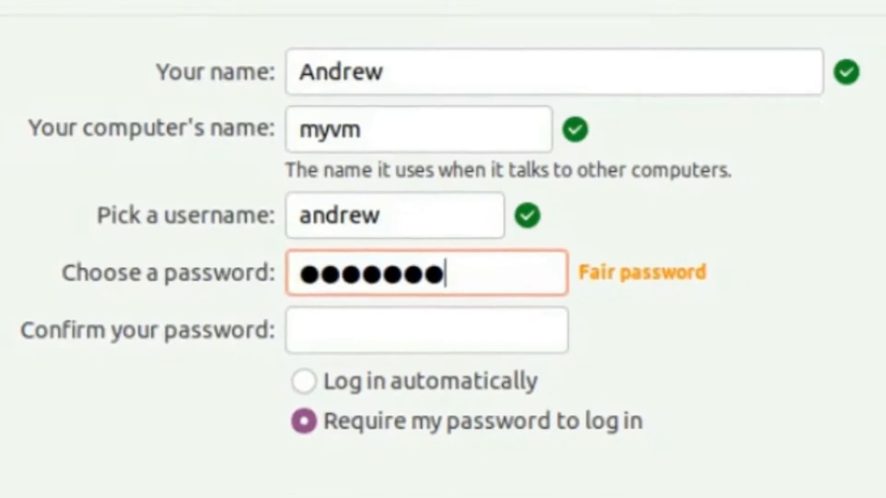
click(300, 322)
text(p)
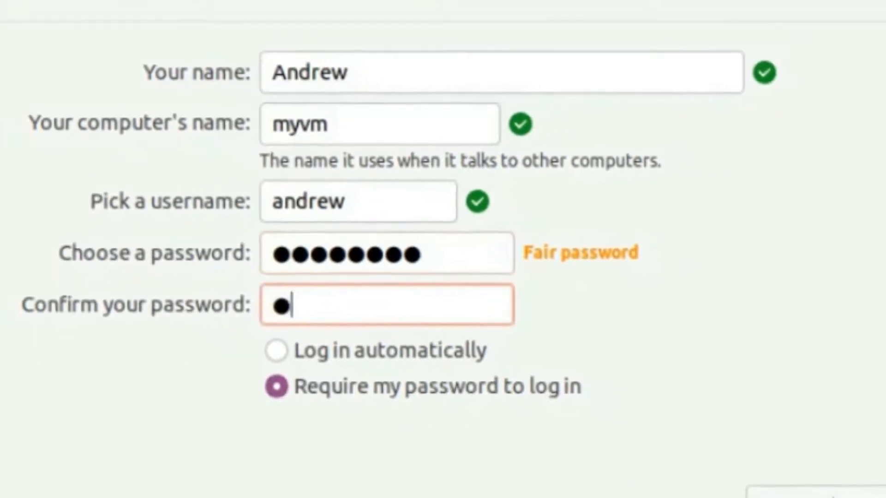
text(asswo)
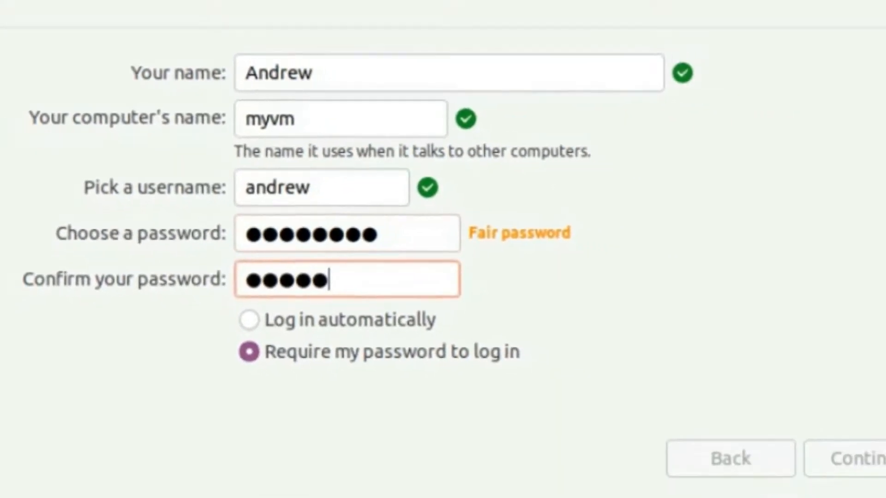
text(rd)
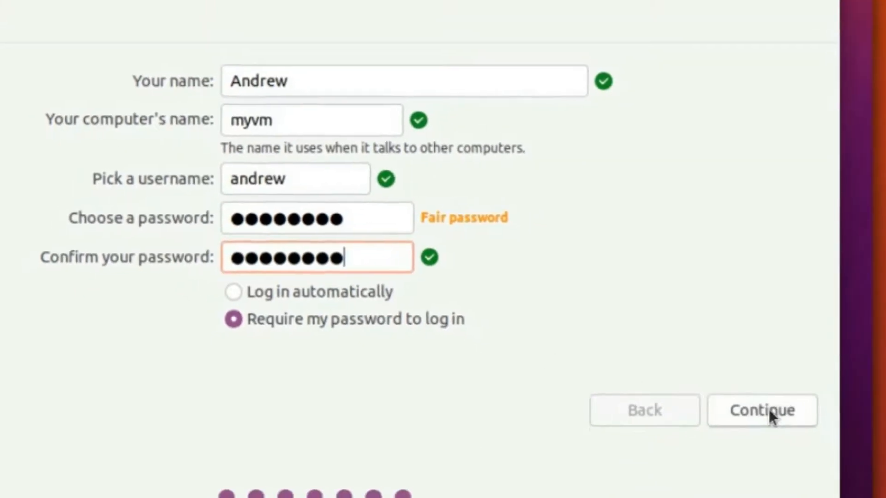
click(771, 412)
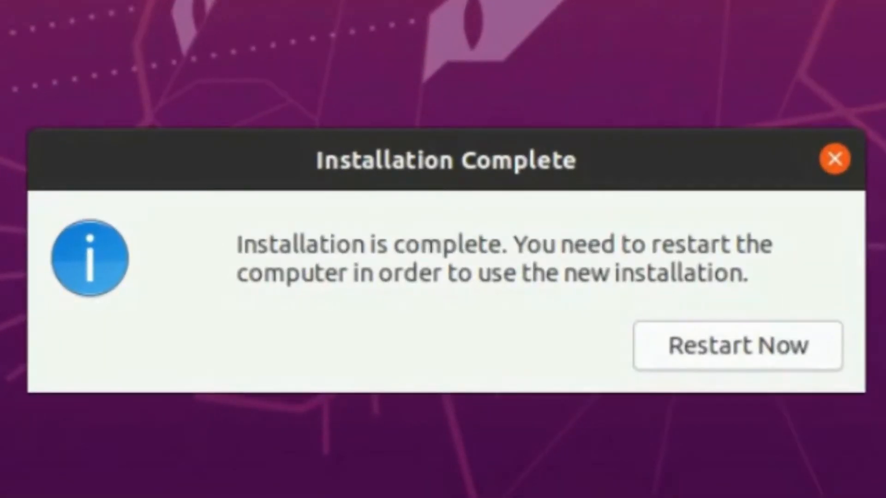
Step: Restart the VM from the Installation Complete dialog
click(747, 345)
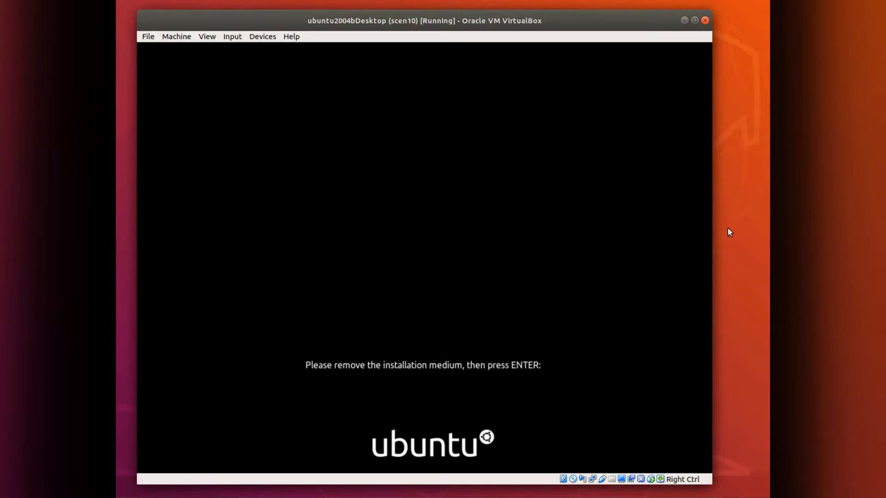
Step: Confirm the installation medium is removed so the VM boots Ubuntu
key(Return)
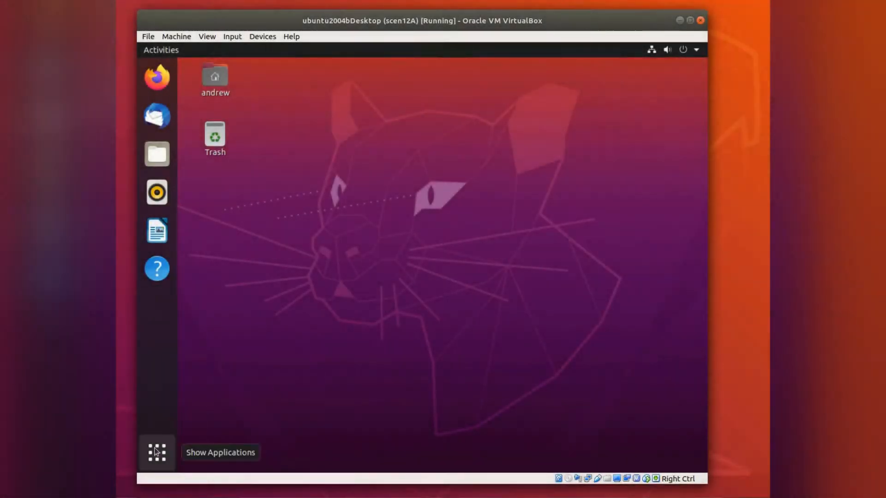
Step: Search the installed applications for 'upl' and launch Software Updater
click(156, 451)
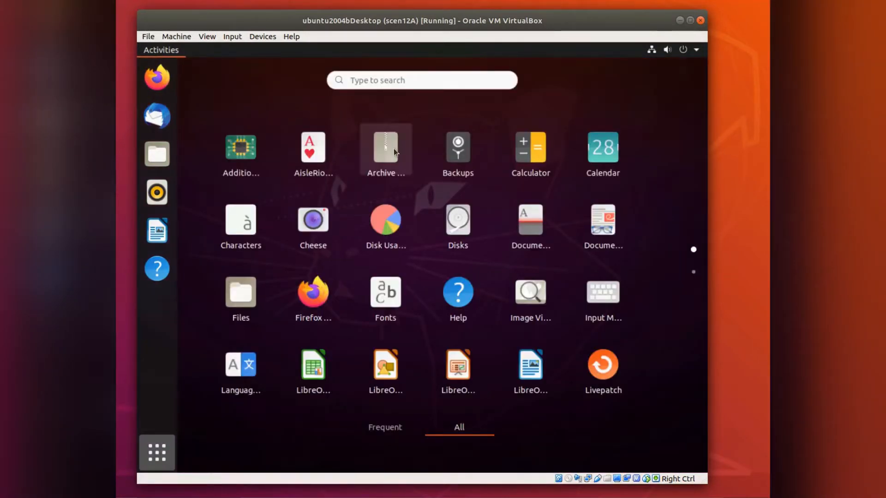
click(403, 81)
text(u)
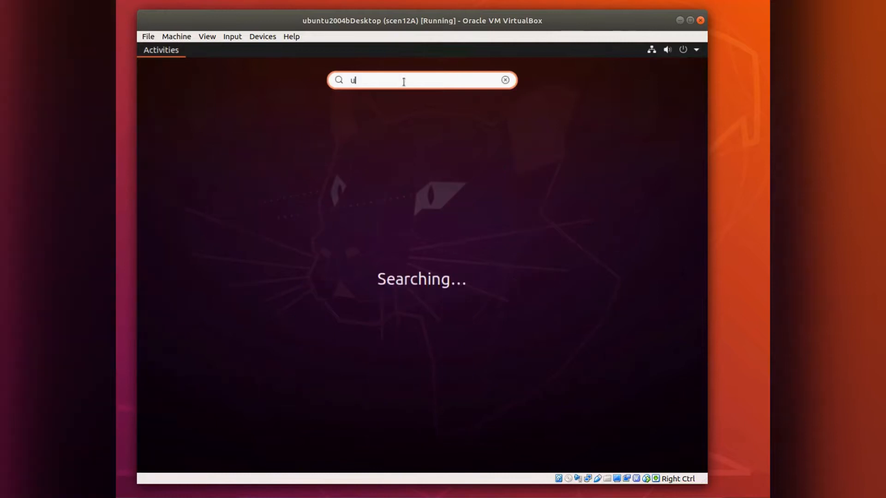
text(pl)
click(193, 125)
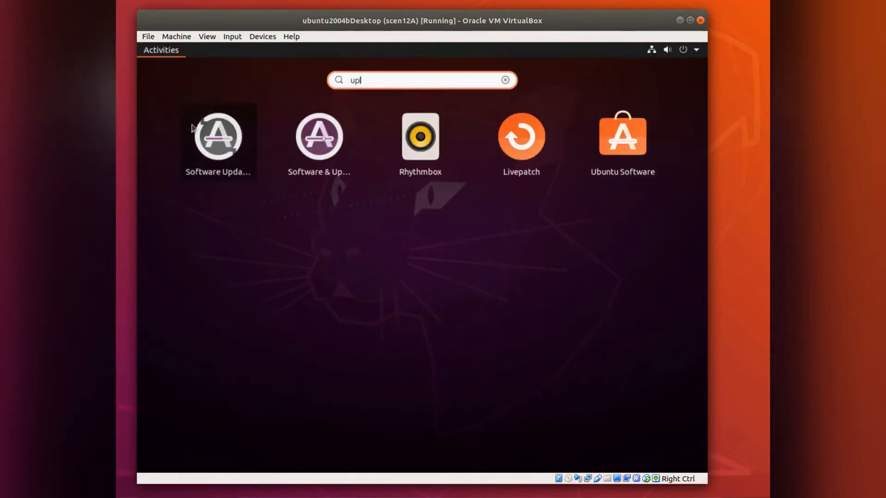